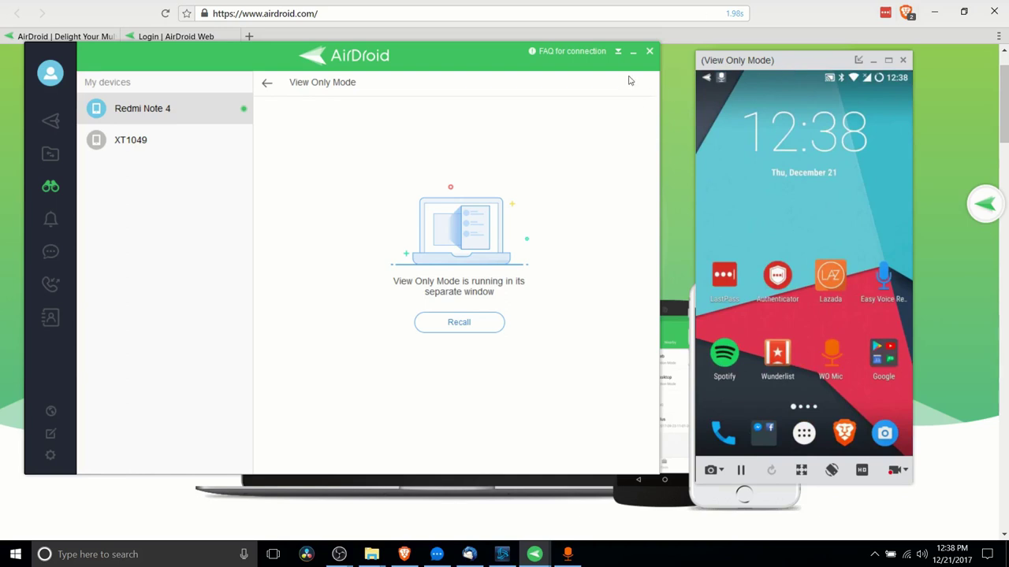
# Show the 'Login | AirDroid Web' page in the browser, then return to the AirDroid desktop window.
pyautogui.moveTo(490, 47); pyautogui.dragTo(505, 61)
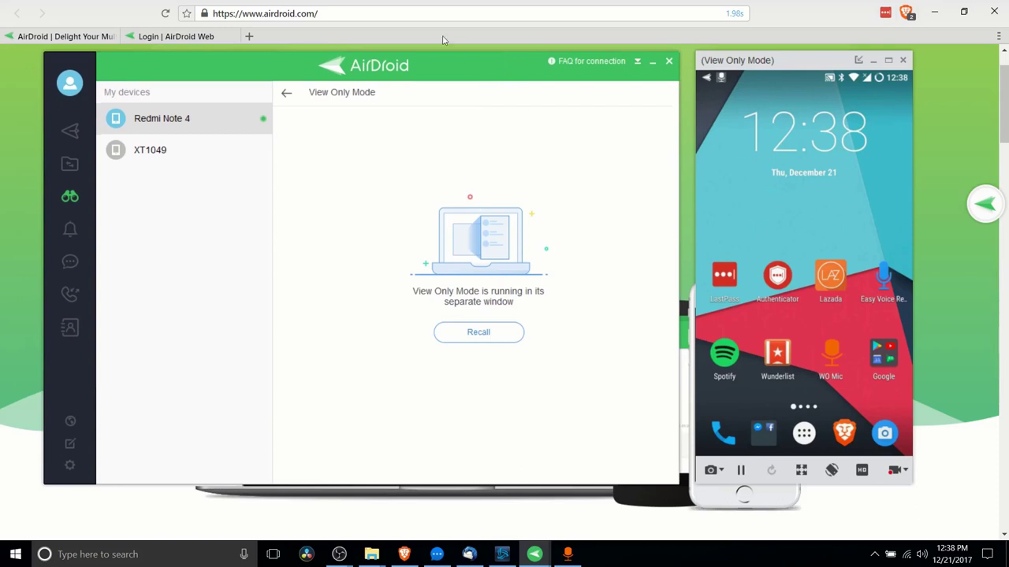
pyautogui.click(367, 7)
pyautogui.click(219, 37)
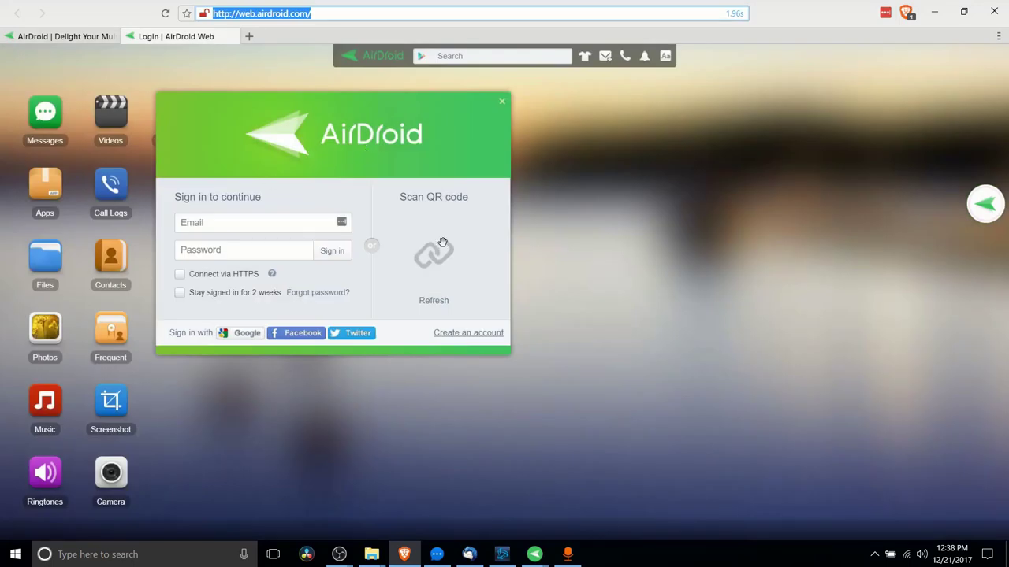
pyautogui.click(534, 554)
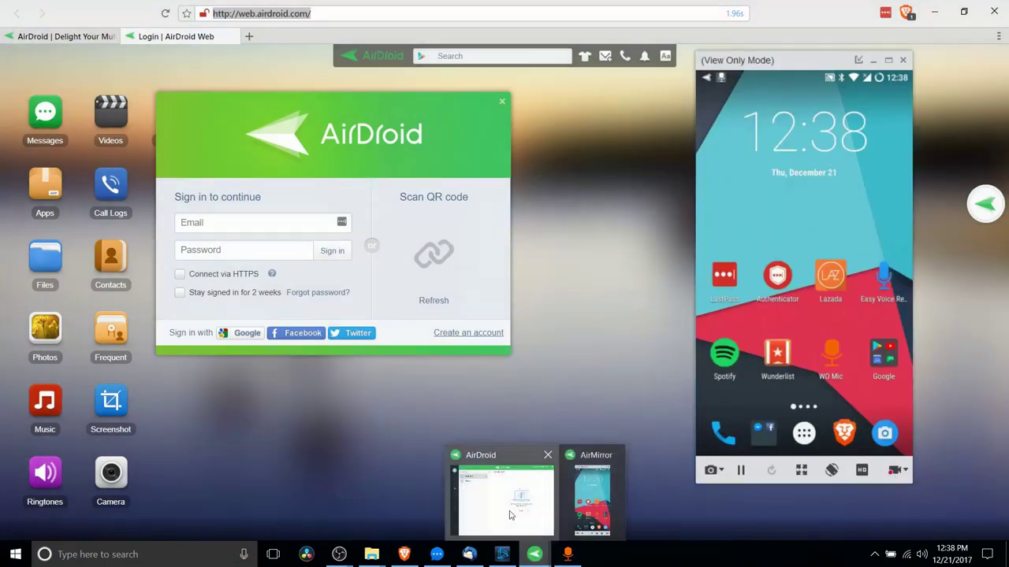
pyautogui.click(506, 500)
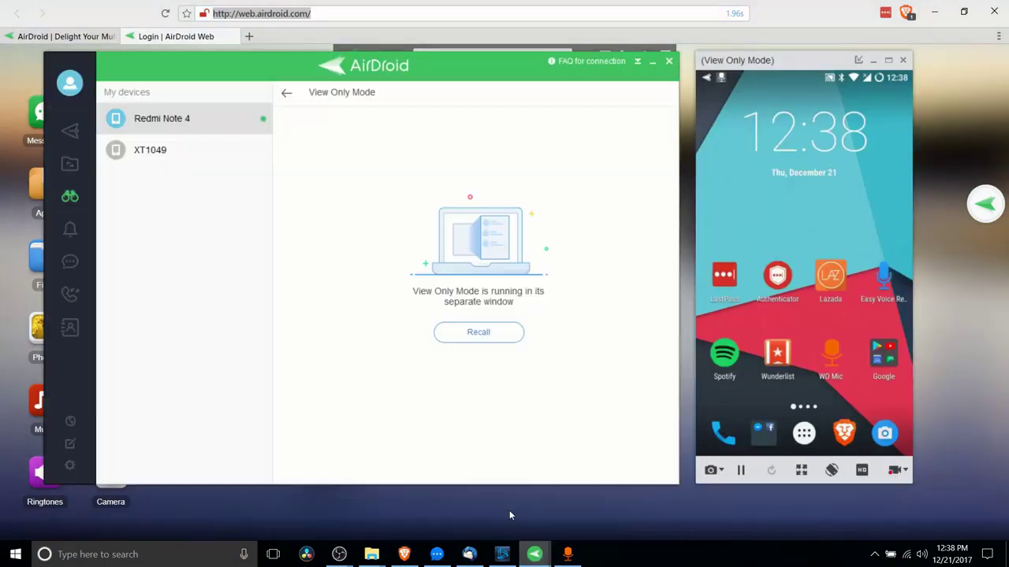
# Close the View Only Mode phone window with 'Don't show this again' ticked.
pyautogui.click(903, 60)
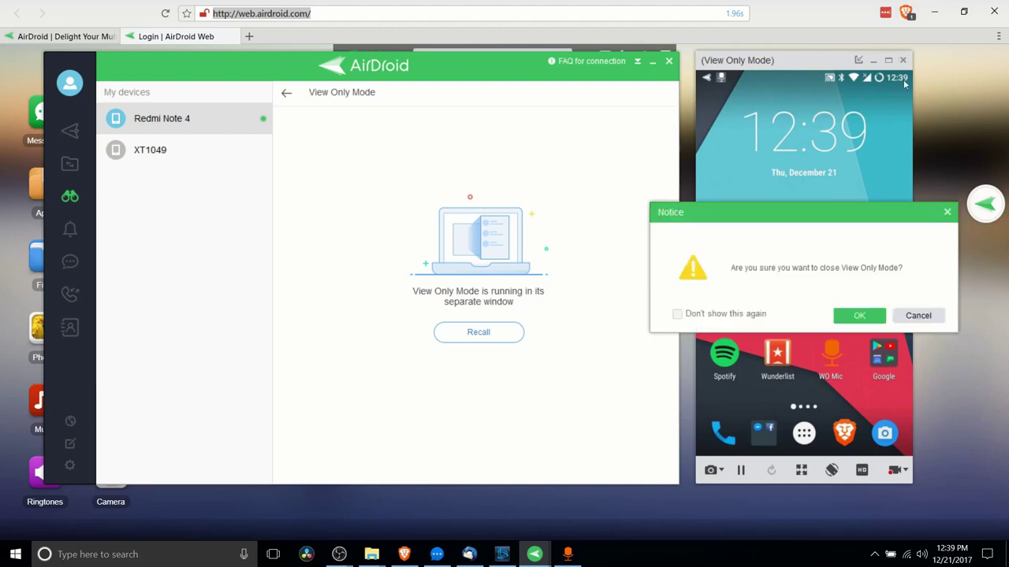
pyautogui.click(756, 318)
pyautogui.click(859, 315)
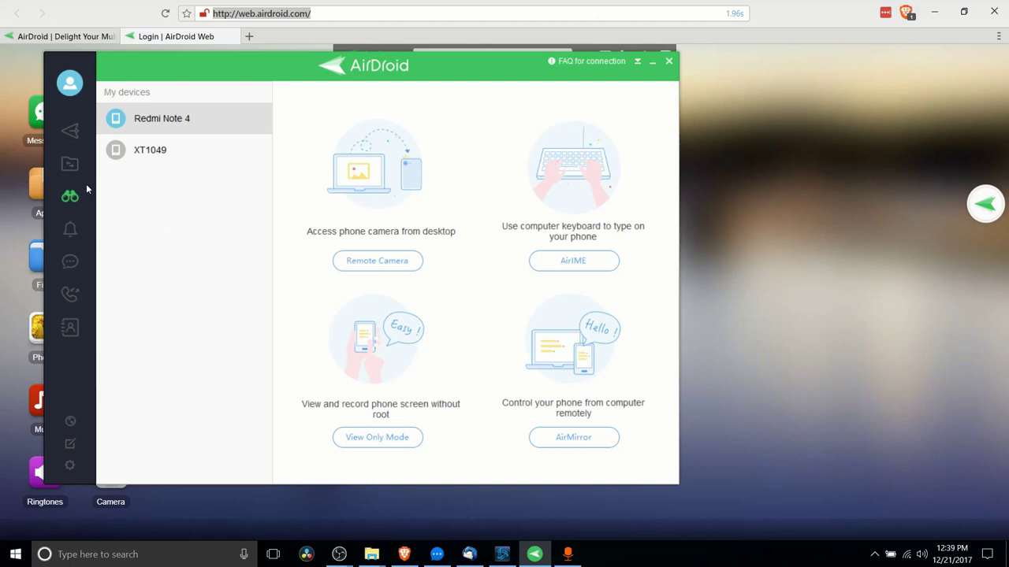
# Browse the Welcome and Files sections, then go back to the AirMirror remote phone tools page.
pyautogui.click(71, 131)
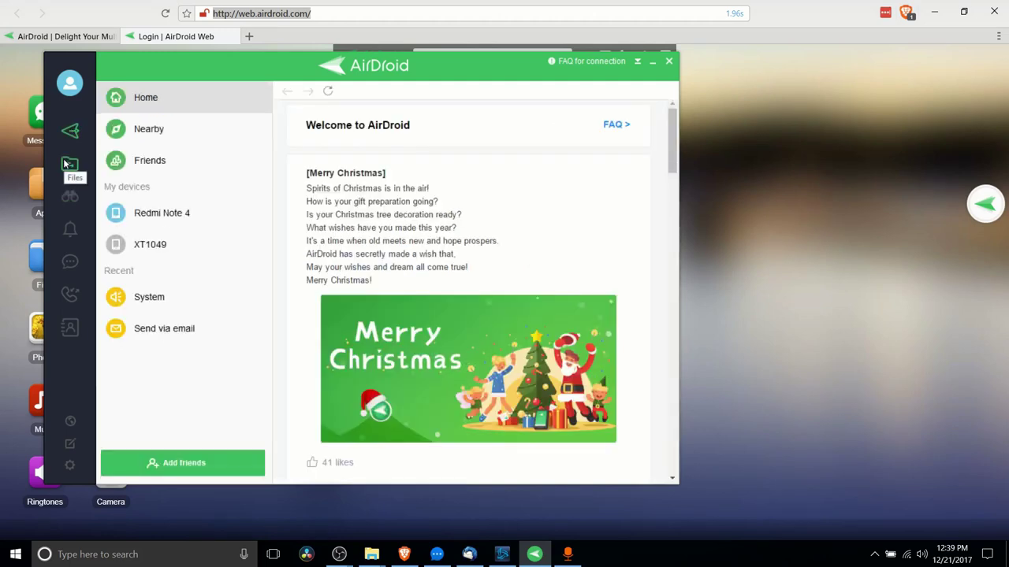
pyautogui.click(68, 164)
pyautogui.click(70, 197)
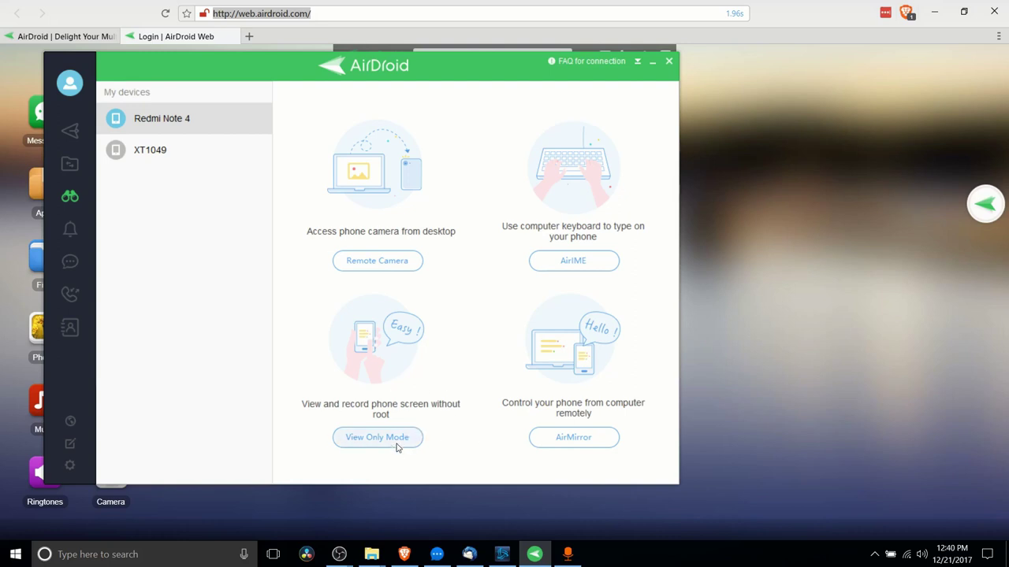
# Start View Only Mode for the Redmi Note 4, pop it out, and move it right.
pyautogui.click(398, 446)
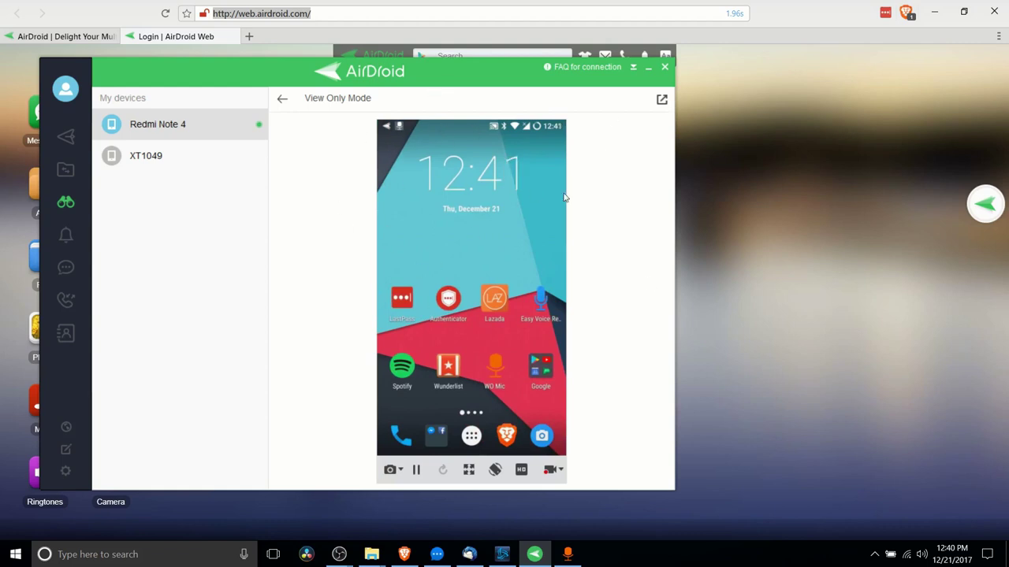
pyautogui.click(665, 108)
pyautogui.moveTo(305, 75); pyautogui.dragTo(762, 75)
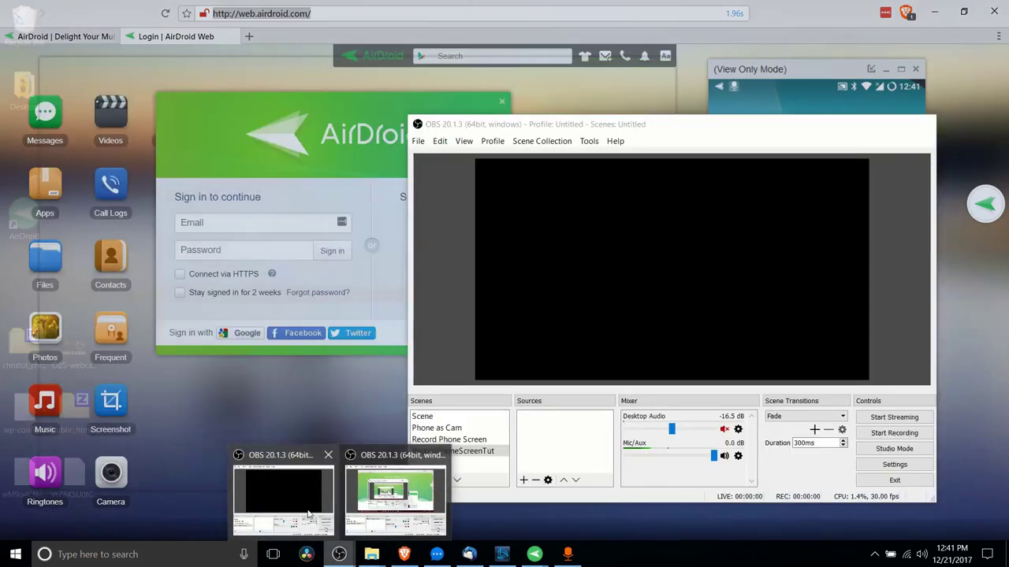
# Add a new Window Capture source with its default name in OBS's Sources list.
pyautogui.click(389, 498)
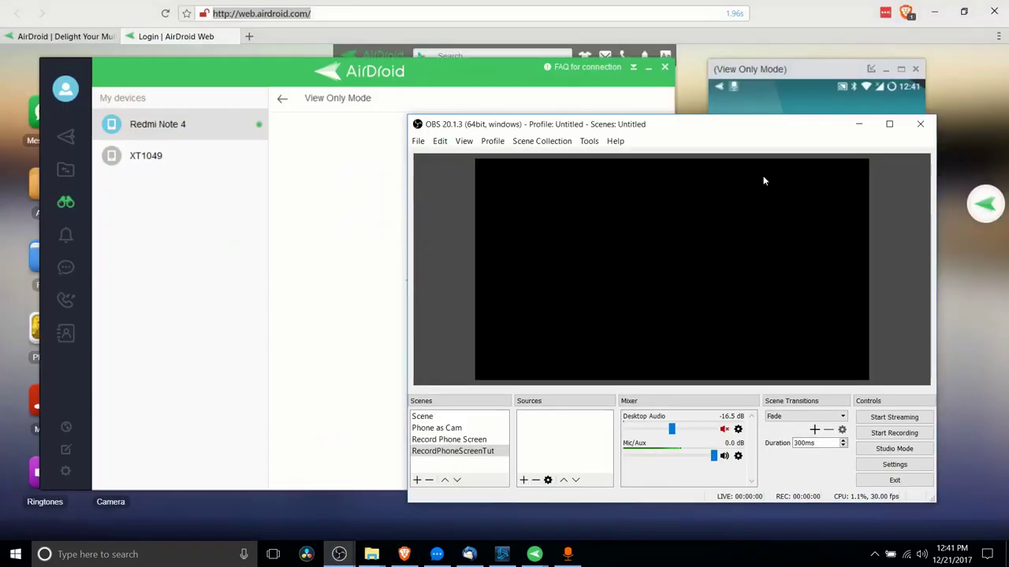
pyautogui.moveTo(728, 124); pyautogui.dragTo(442, 111)
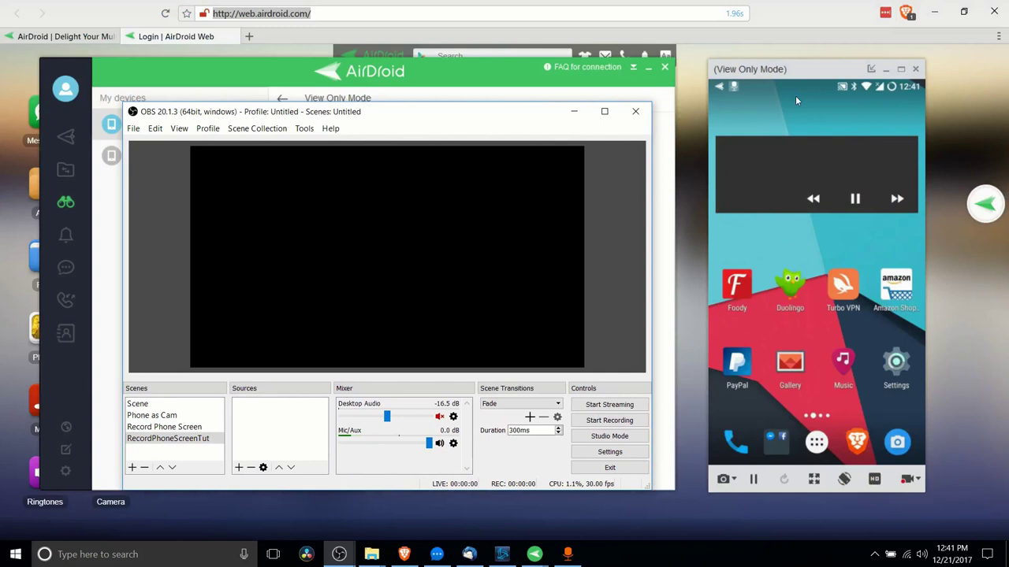
pyautogui.rightClick(296, 411)
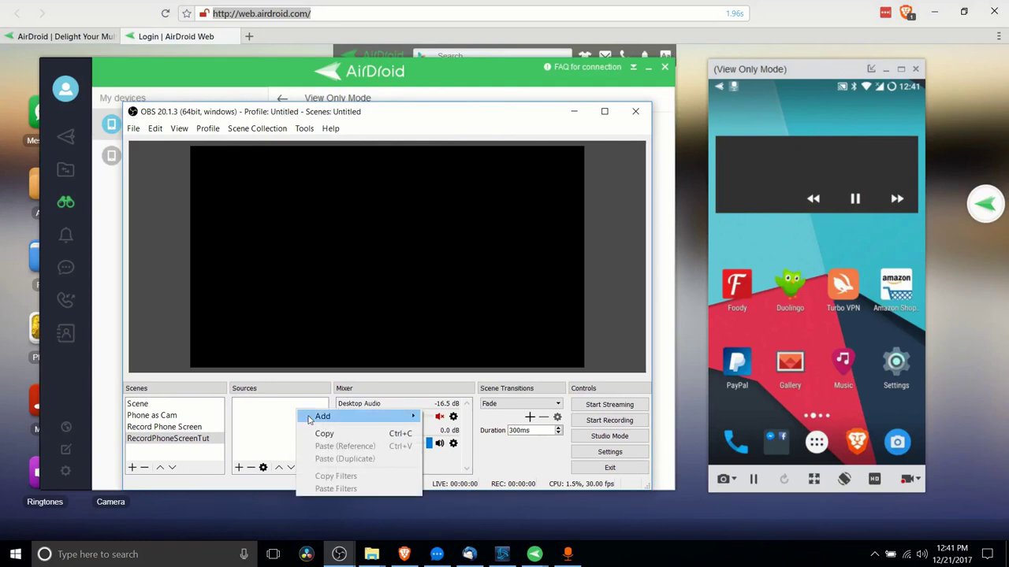
pyautogui.moveTo(315, 417)
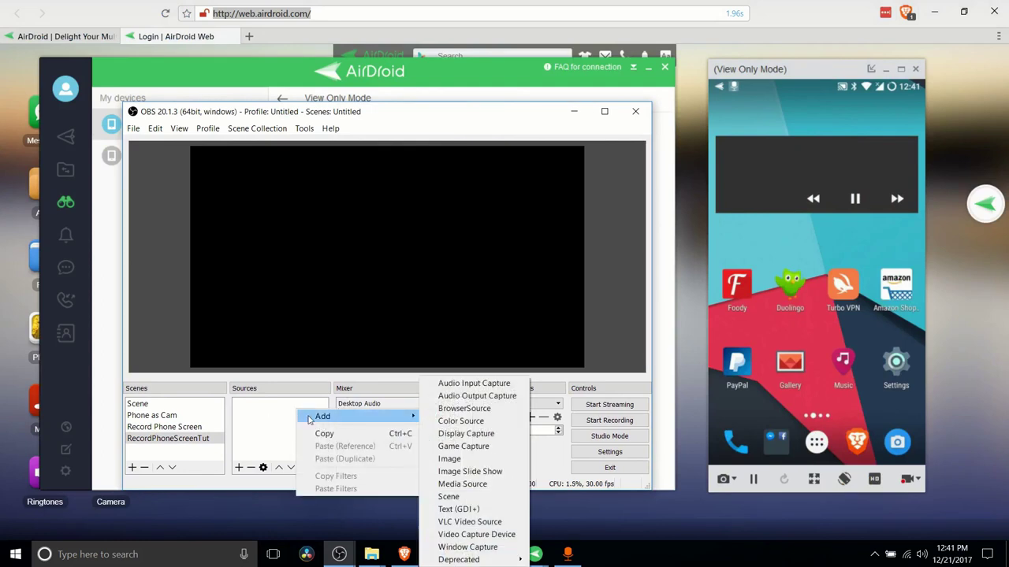
pyautogui.click(455, 547)
pyautogui.click(392, 374)
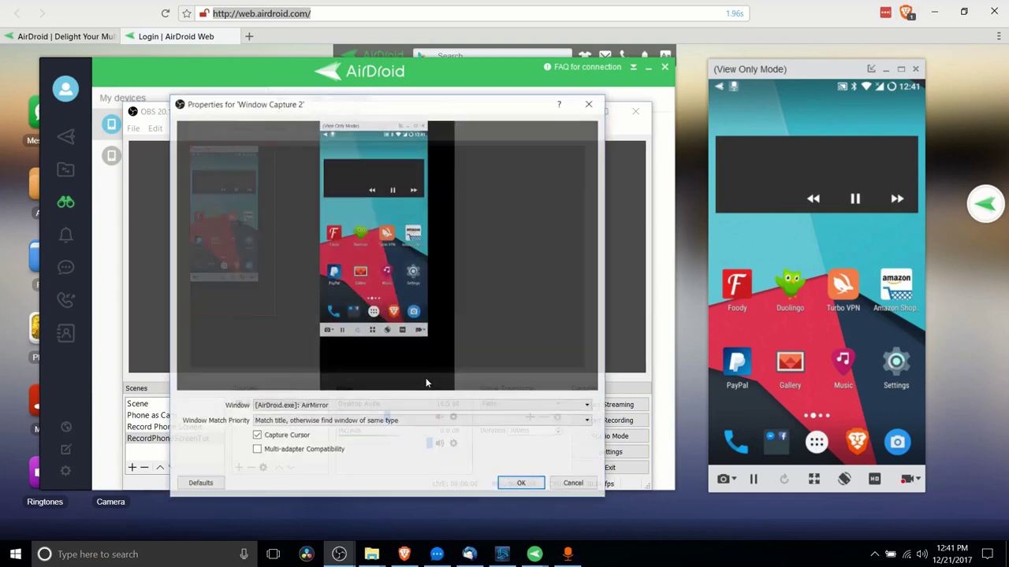
# Set the capture window to '[AirDroid.exe]: AirMirror' and confirm.
pyautogui.click(386, 407)
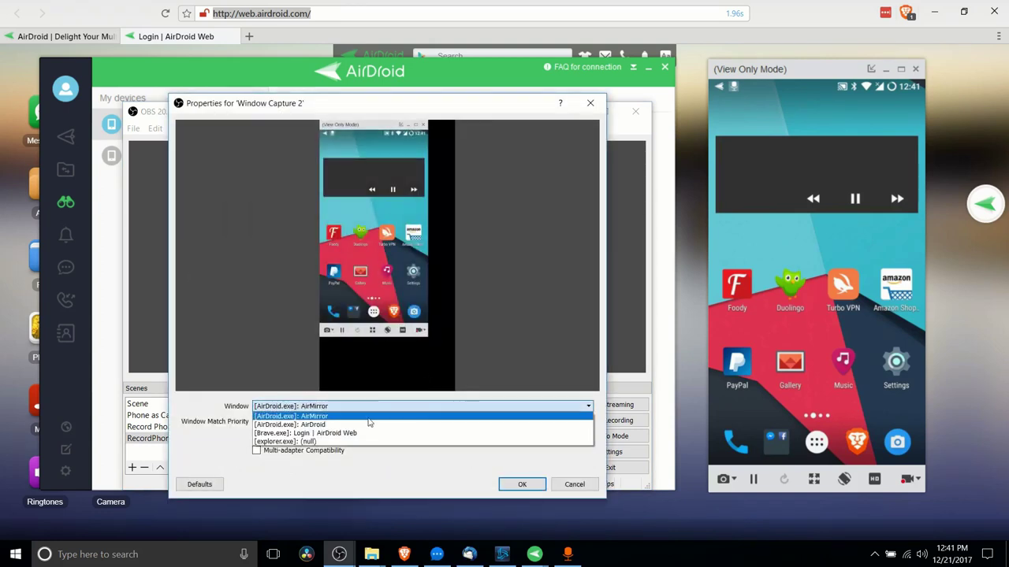
pyautogui.click(368, 424)
pyautogui.click(380, 409)
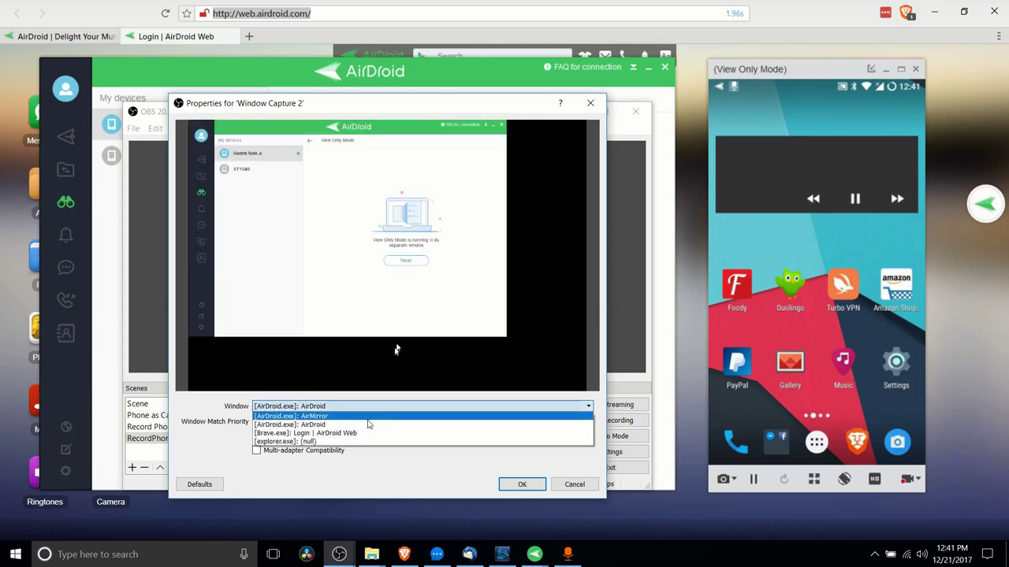
pyautogui.click(368, 416)
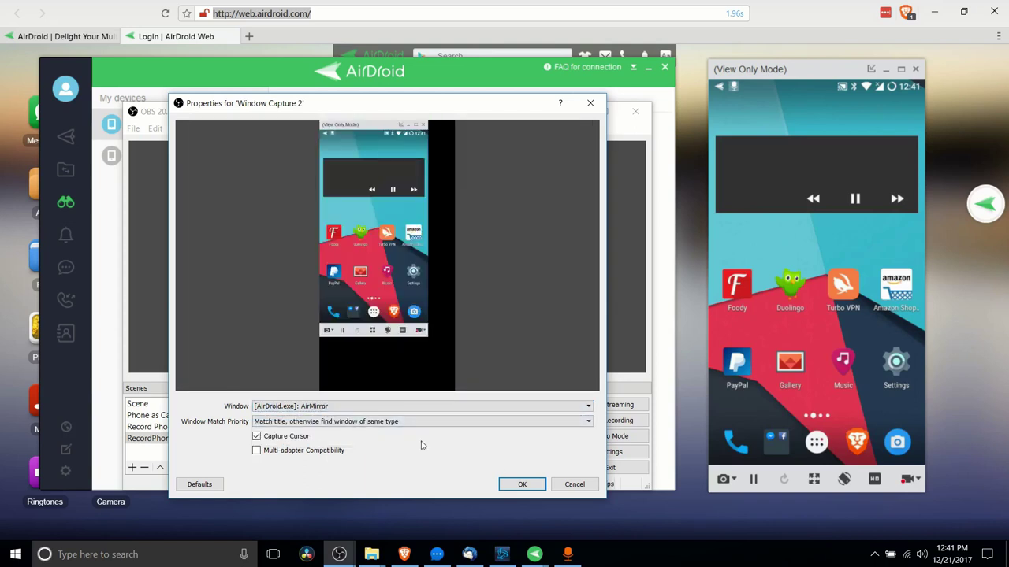
pyautogui.click(522, 485)
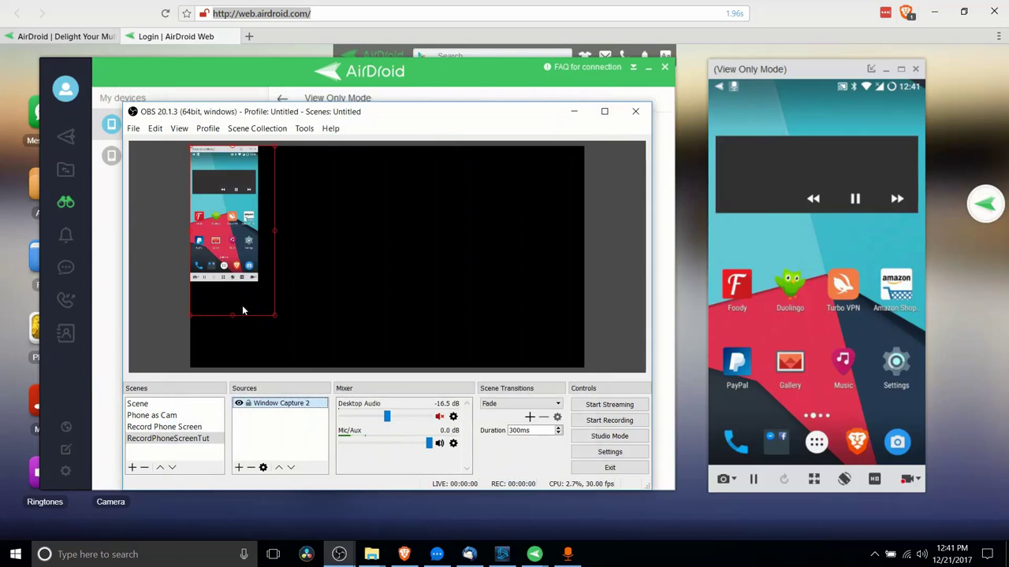
# Crop the empty space and title bar off the phone capture, enlarge it, and move it top-left.
pyautogui.moveTo(273, 316); pyautogui.dragTo(299, 339)
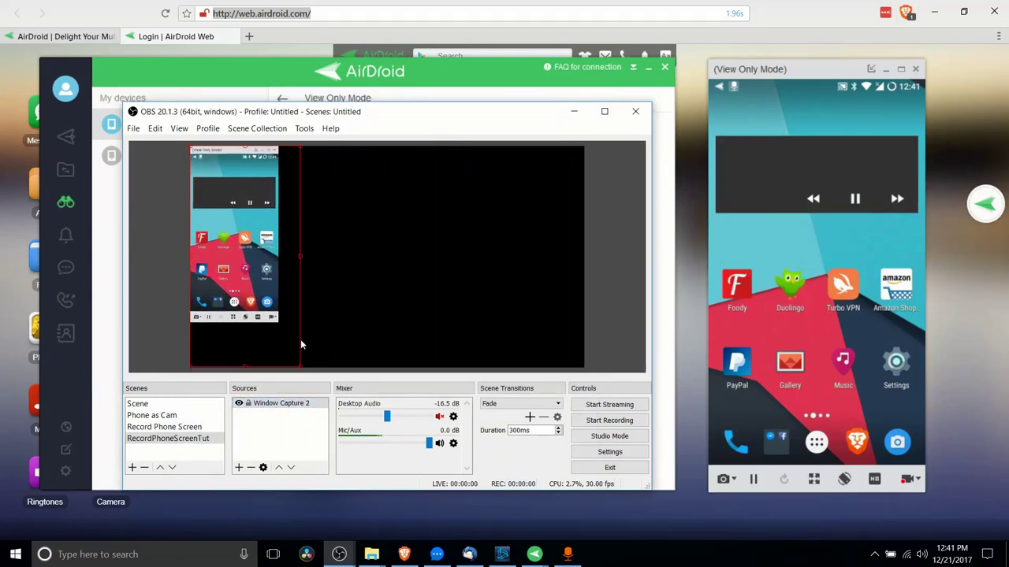
pyautogui.moveTo(247, 367); pyautogui.dragTo(257, 309)
pyautogui.moveTo(299, 231); pyautogui.dragTo(279, 234)
pyautogui.moveTo(234, 148); pyautogui.dragTo(239, 156)
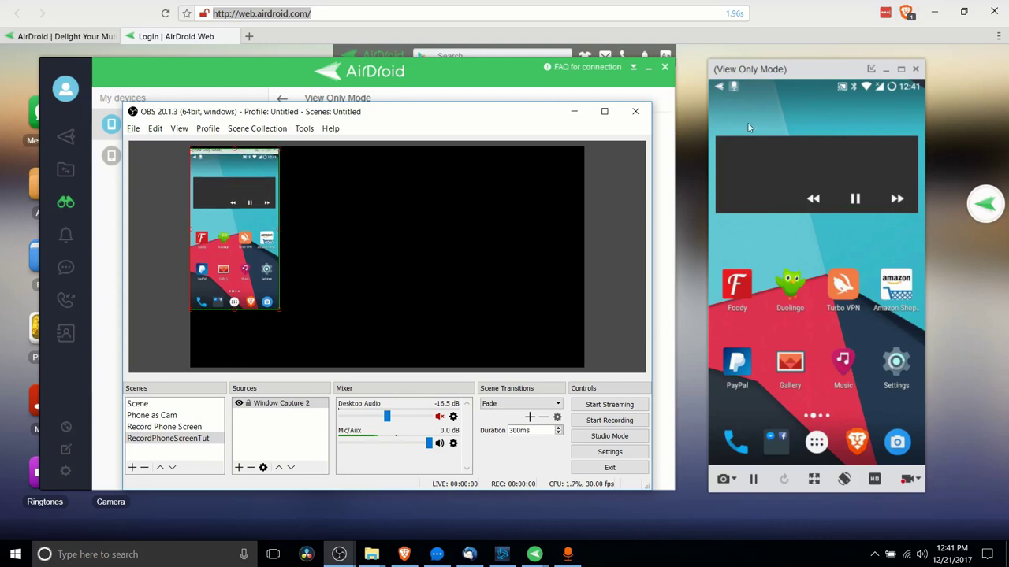
pyautogui.moveTo(346, 307); pyautogui.dragTo(415, 298)
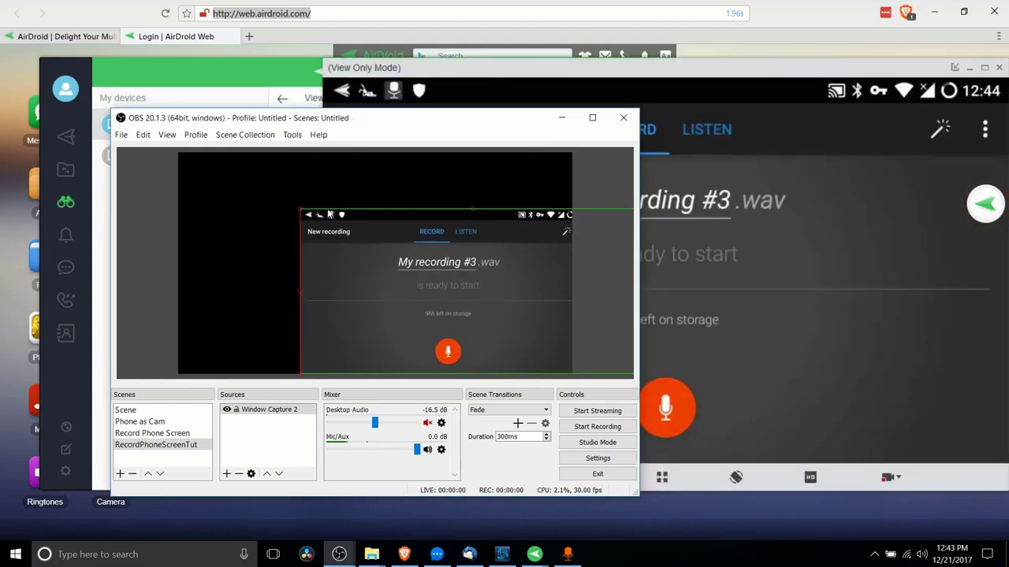
pyautogui.moveTo(378, 272); pyautogui.dragTo(272, 215)
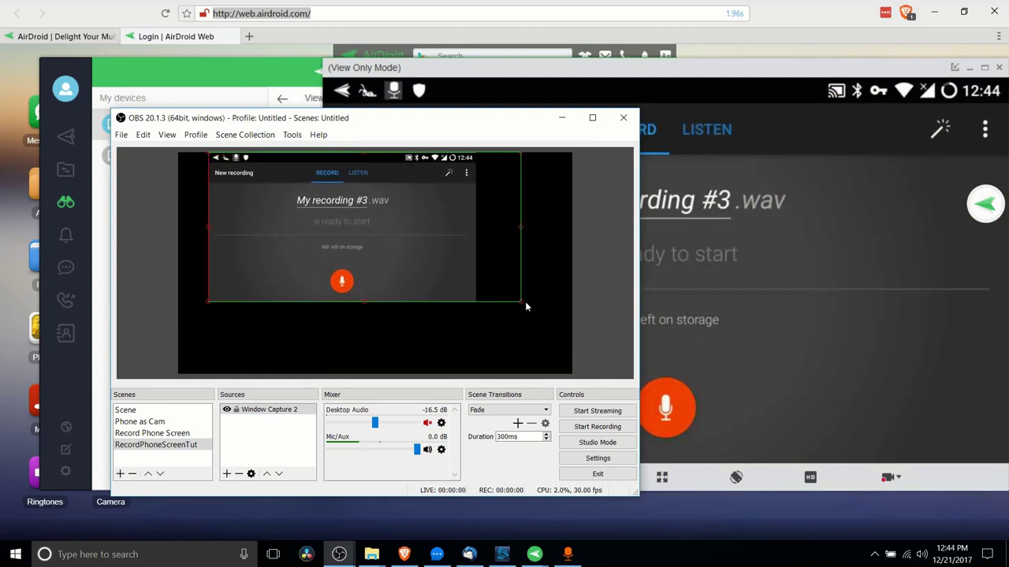
# Stretch the Window Capture 2 source until the landscape phone image fills the canvas.
pyautogui.moveTo(526, 307); pyautogui.dragTo(489, 340)
pyautogui.moveTo(610, 364); pyautogui.dragTo(634, 377)
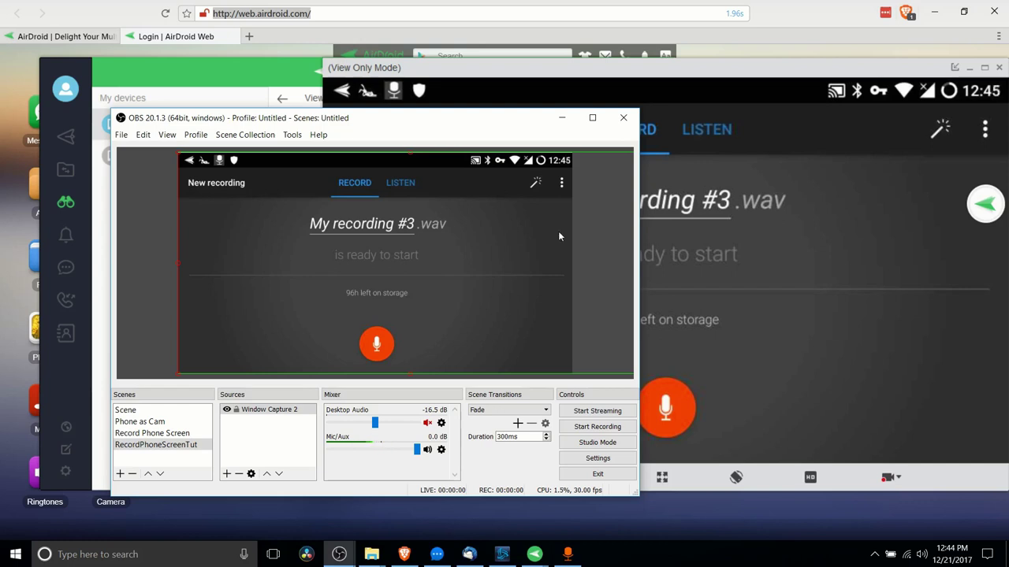
pyautogui.moveTo(454, 123); pyautogui.dragTo(507, 128)
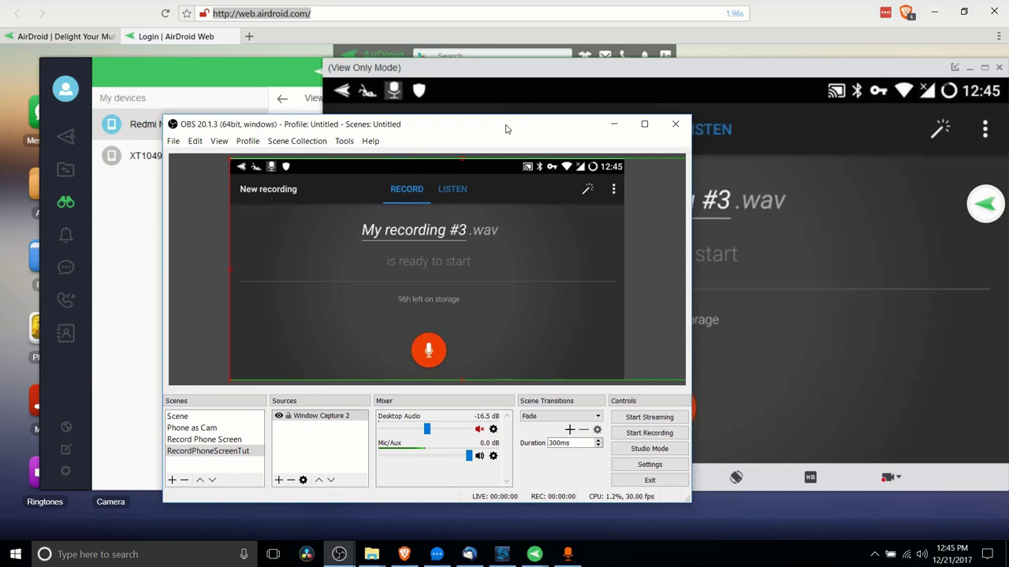
# Minimize OBS and record a brief clip of the mirrored phone with View Only Mode's recorder.
pyautogui.click(613, 124)
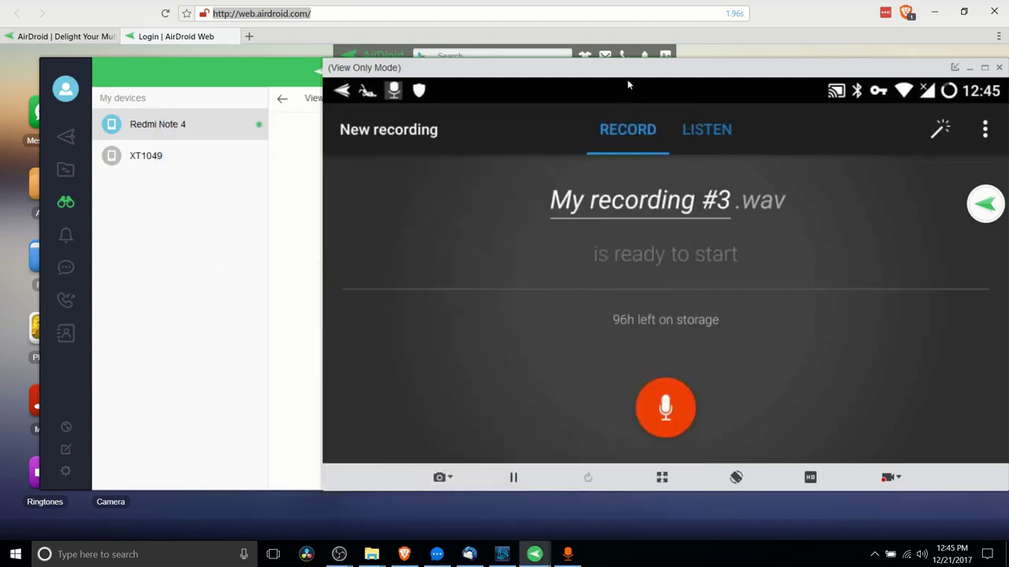
pyautogui.moveTo(603, 70); pyautogui.dragTo(462, 64)
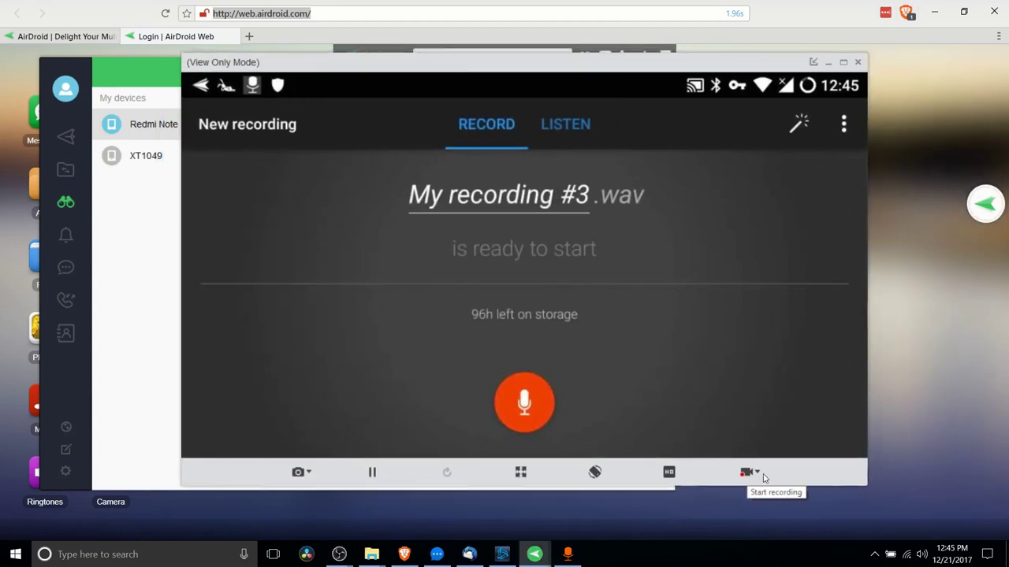
pyautogui.moveTo(748, 473)
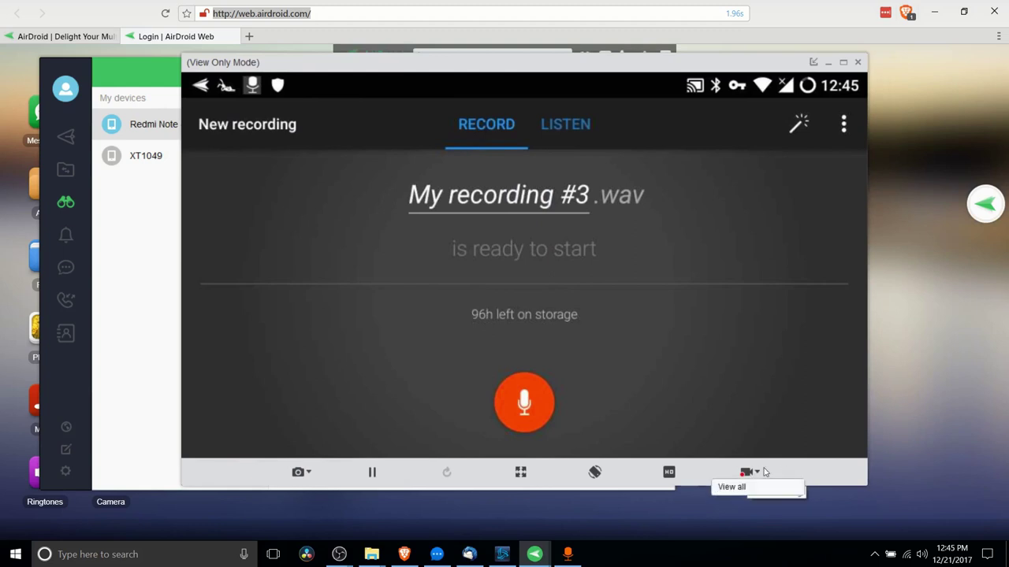
pyautogui.click(751, 473)
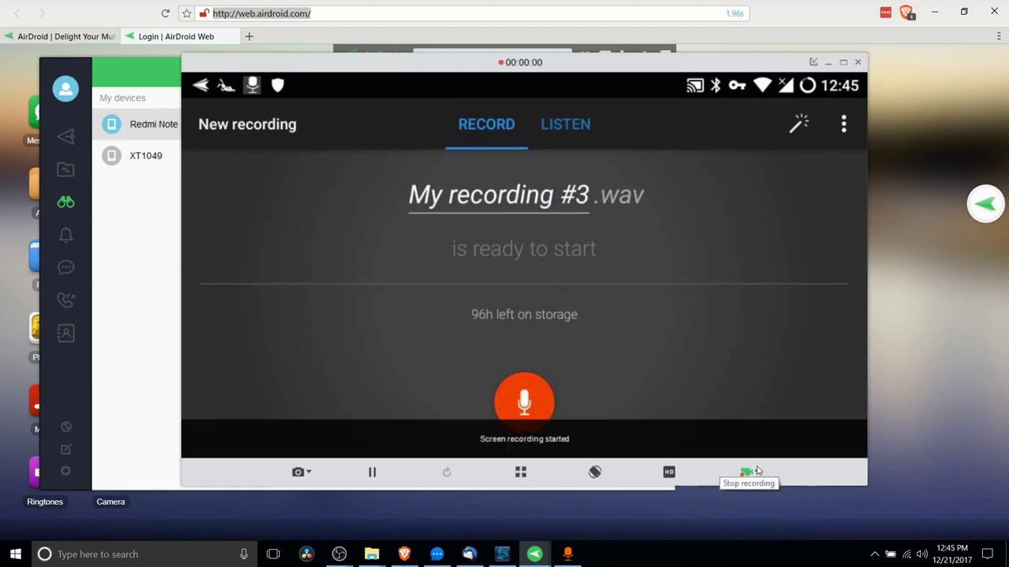
pyautogui.click(757, 471)
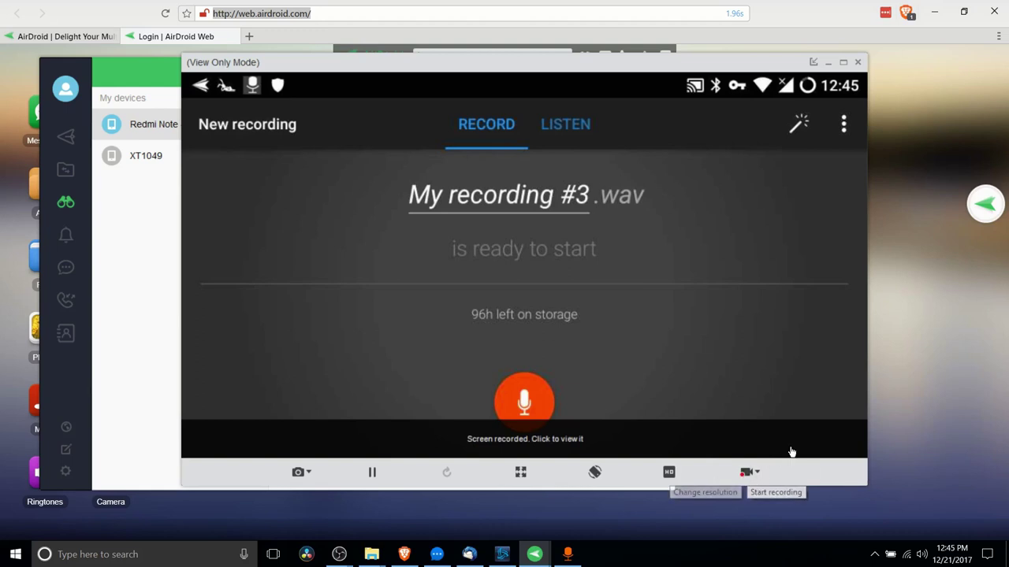
pyautogui.moveTo(431, 67); pyautogui.dragTo(450, 61)
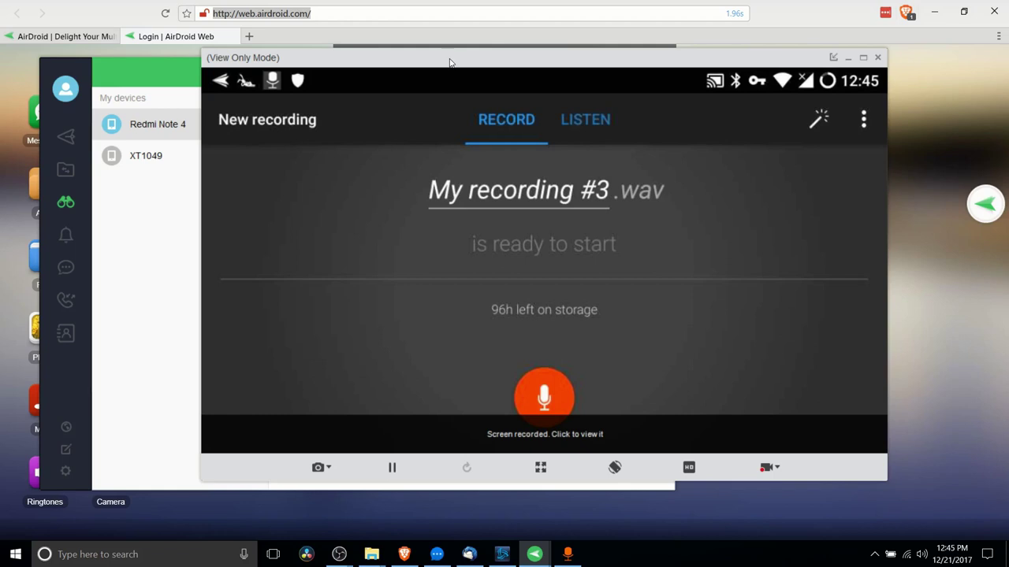